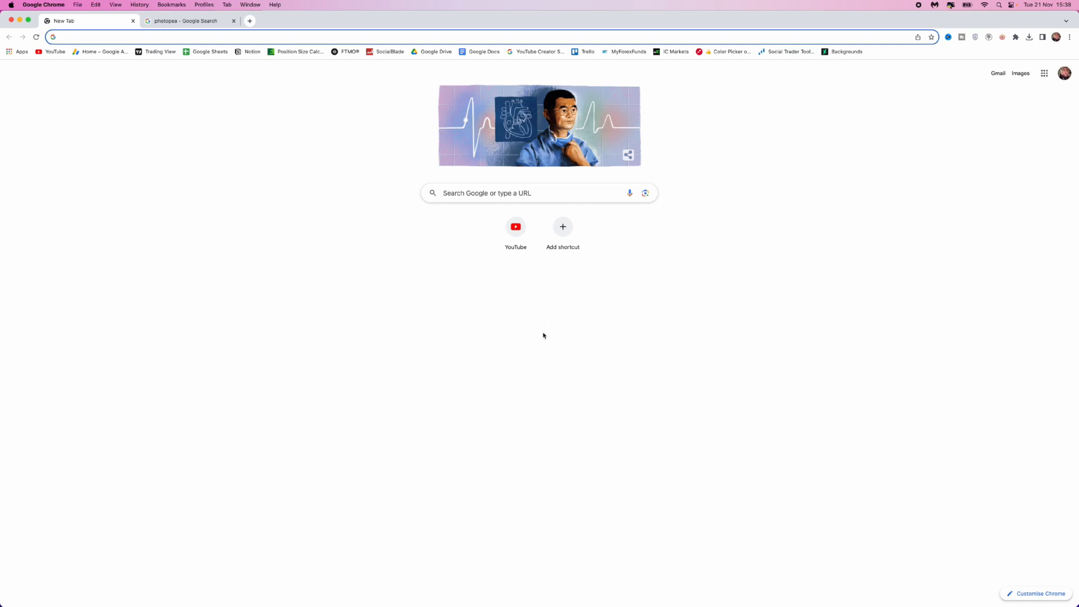
- Open the 'Photopea | Online Photo Editor' site from the Chrome search results
left_click(189, 21)
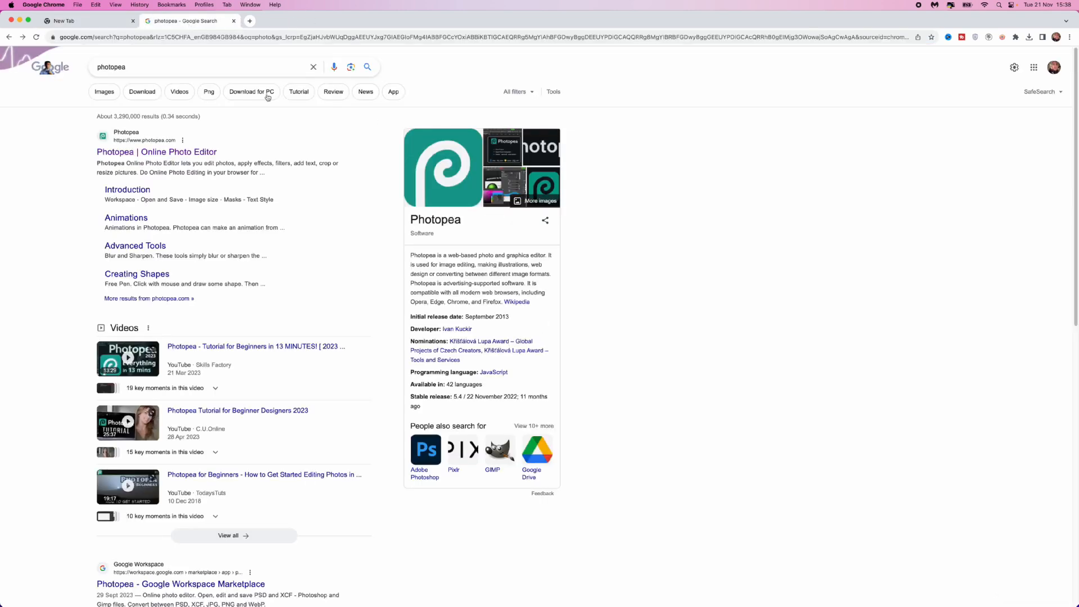
double_click(112, 66)
left_click(174, 152)
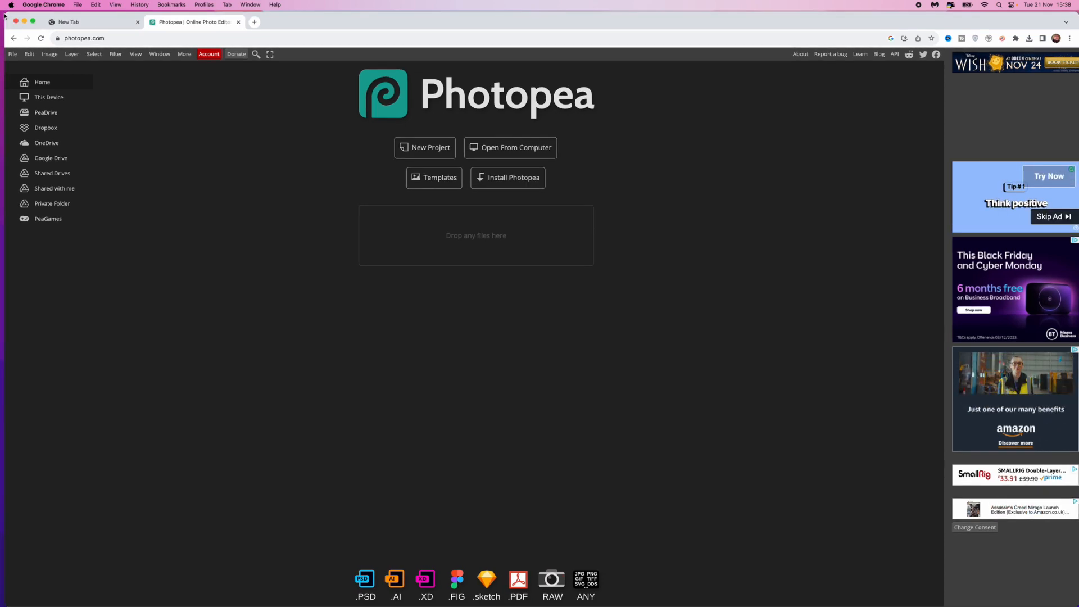
- Move the browser aside and drop DSC00067.ARW from the desktop into Photopea's drop area
left_click_drag(9, 19, 118, 15)
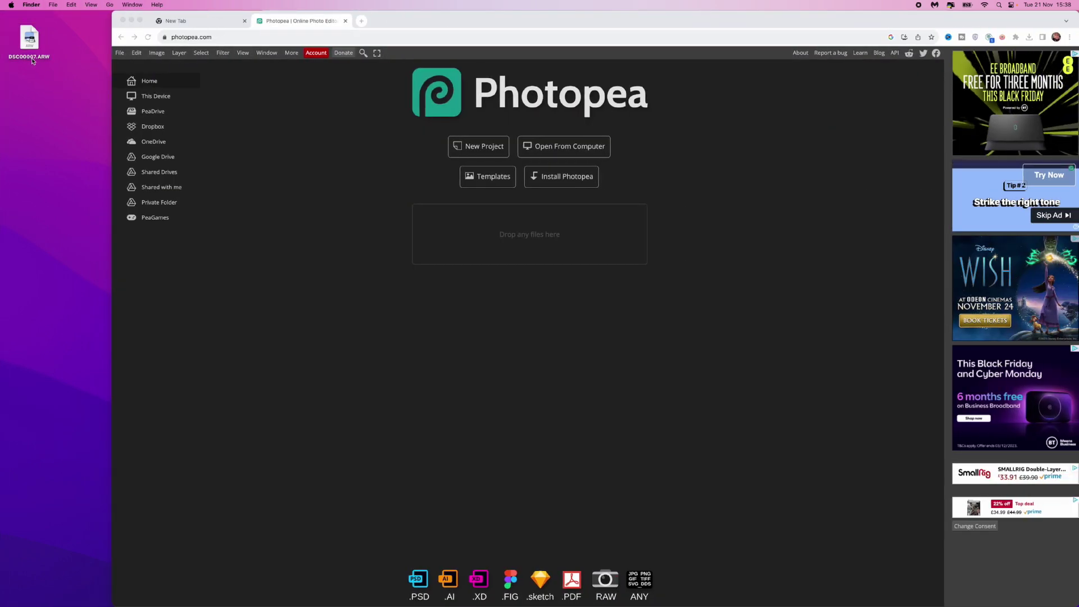
mouse_move(29, 41)
left_mouse_down()
mouse_move(432, 128)
mouse_move(542, 249)
left_mouse_up()
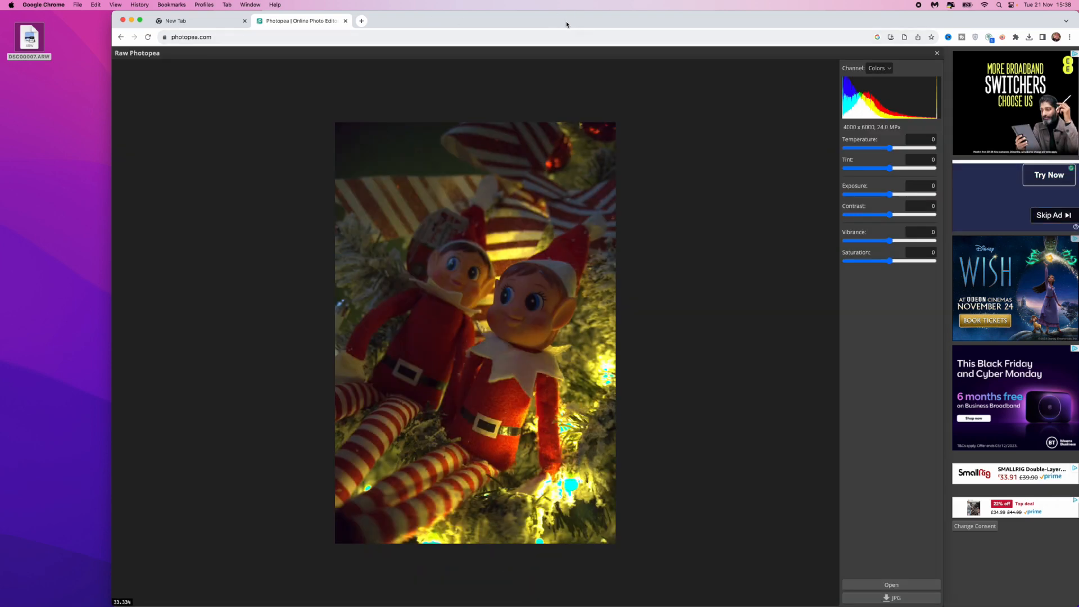
- Maximize the Chrome window and pan the elf dolls preview in the Raw editor
double_click(568, 25)
mouse_move(422, 295)
left_mouse_down()
mouse_move(446, 281)
mouse_move(429, 279)
left_mouse_up()
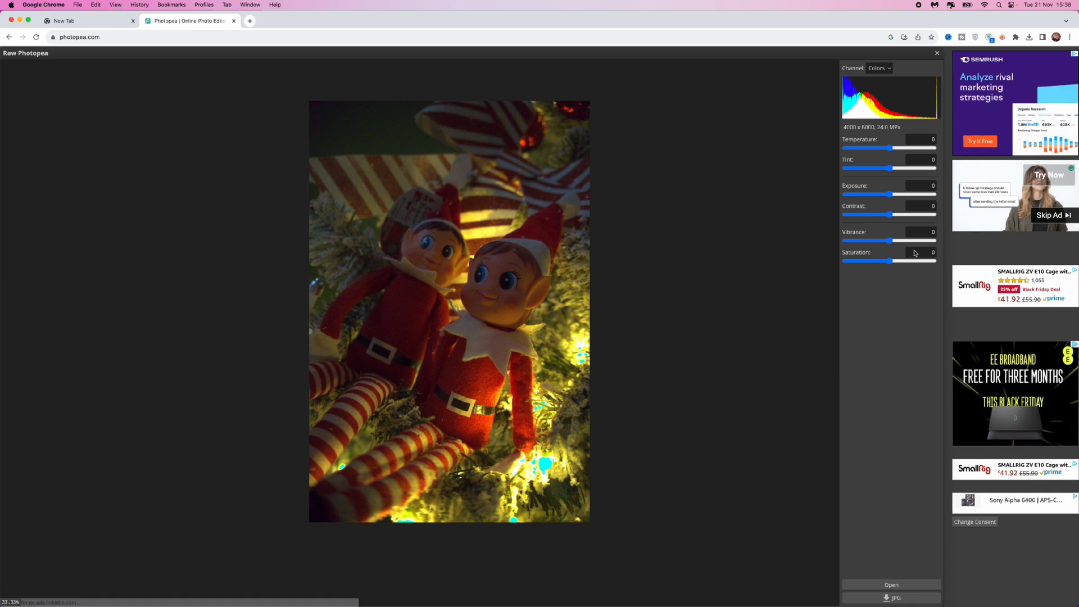